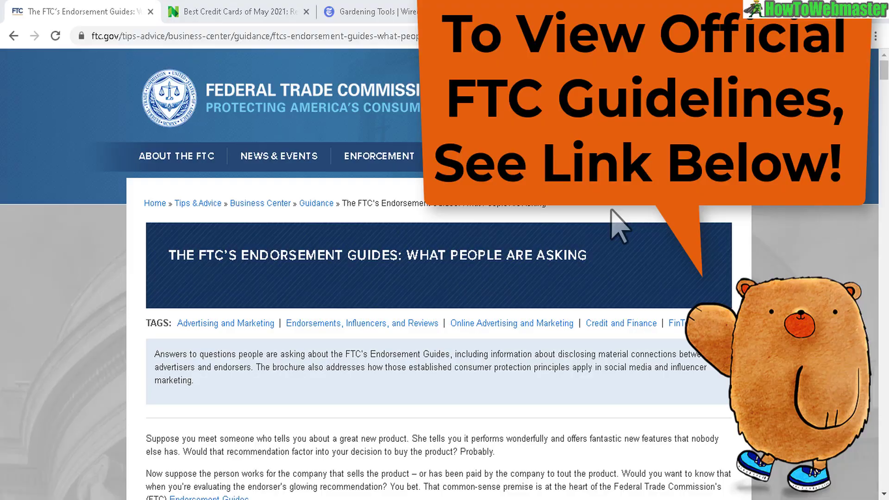
Step: Scroll down the NerdWallet credit cards article and highlight its partner compensation disclosure paragraph
scroll(877, 119, "down", 20)
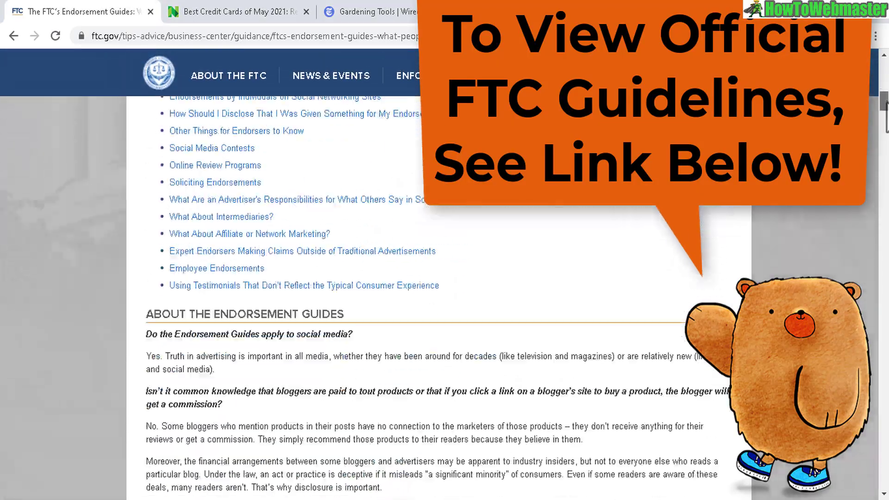
scroll(853, 487, "down", 20)
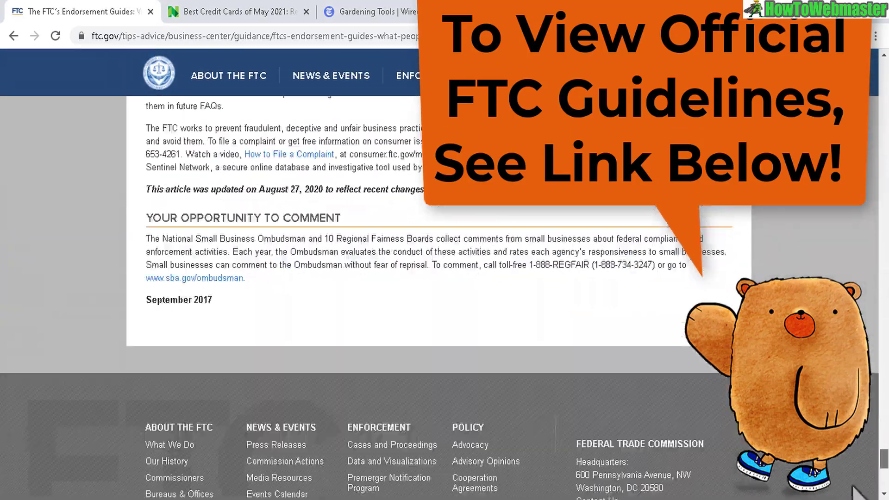
left_click_drag(882, 459, 881, 49)
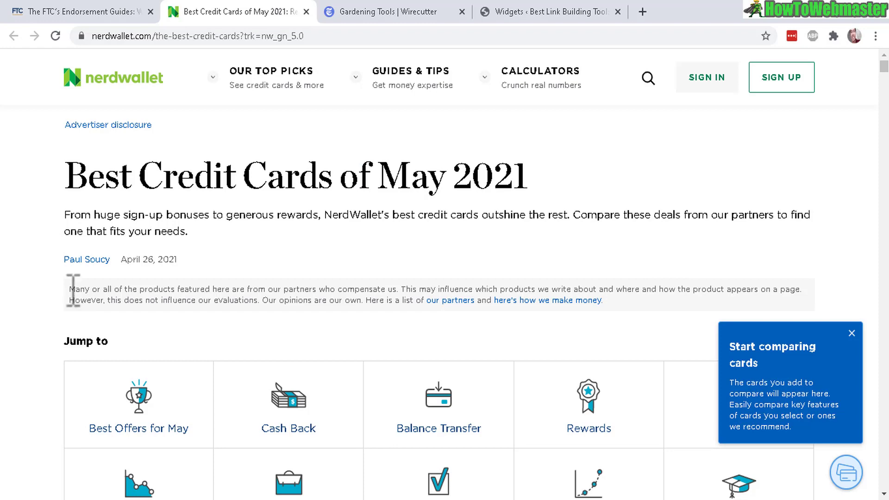
left_click_drag(73, 289, 359, 325)
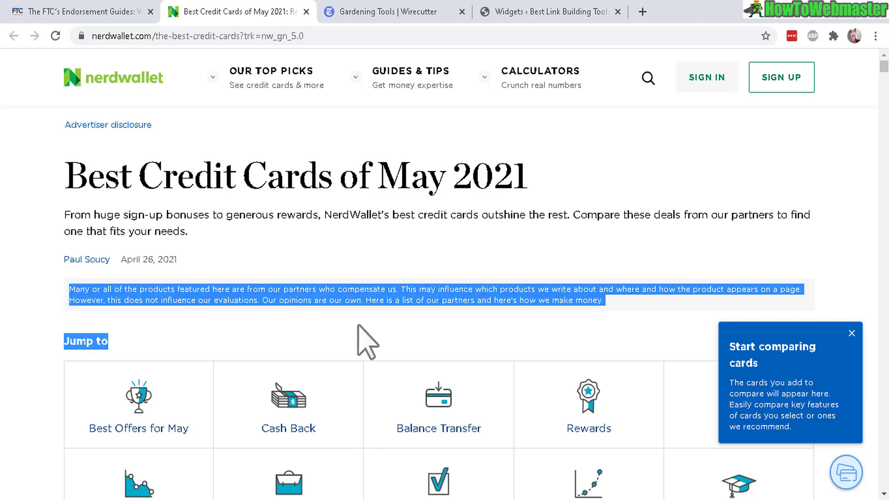
left_click(298, 289)
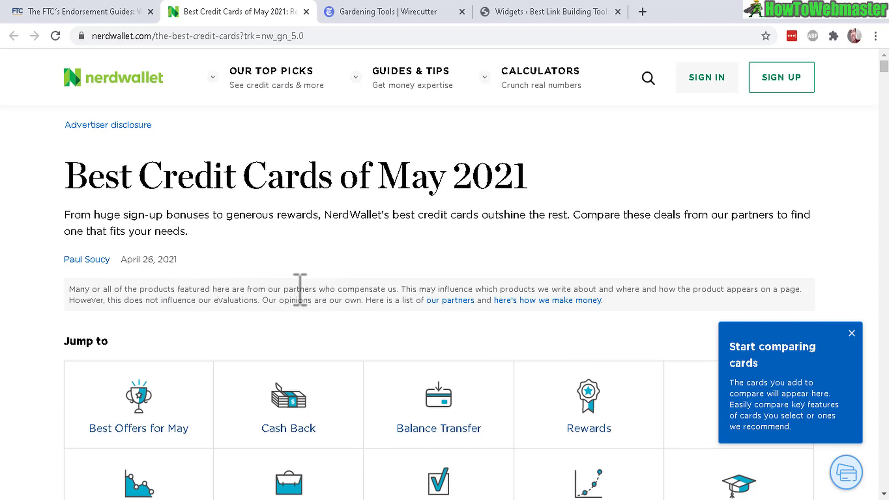
Step: Highlight the phrases about compensating partners, unbiased evaluations and how the site makes money
left_click_drag(325, 289, 263, 296)
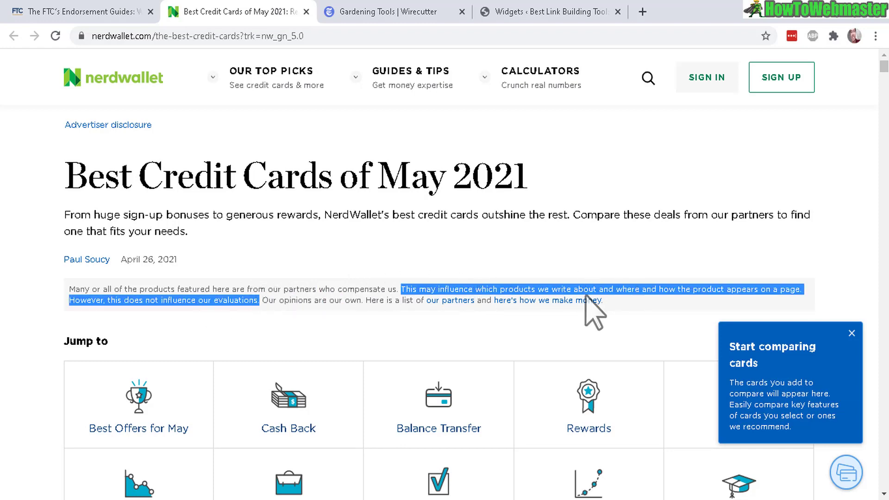
left_click_drag(119, 301, 207, 306)
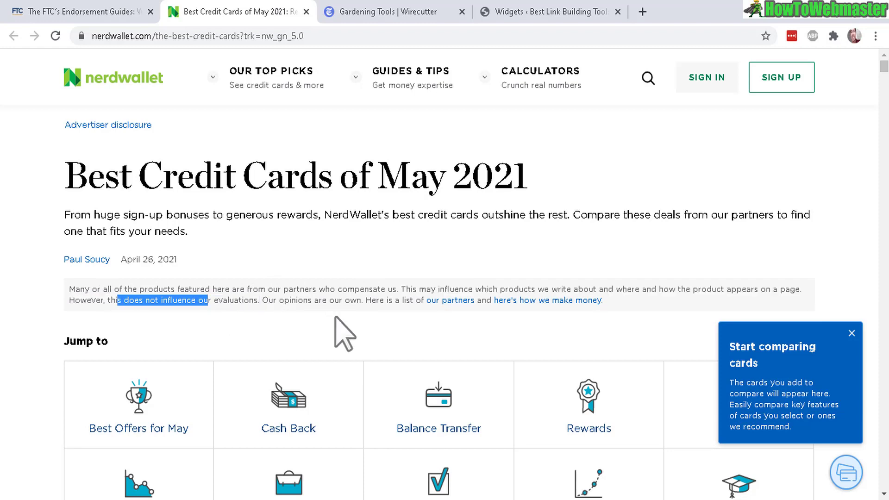
left_click_drag(278, 301, 631, 321)
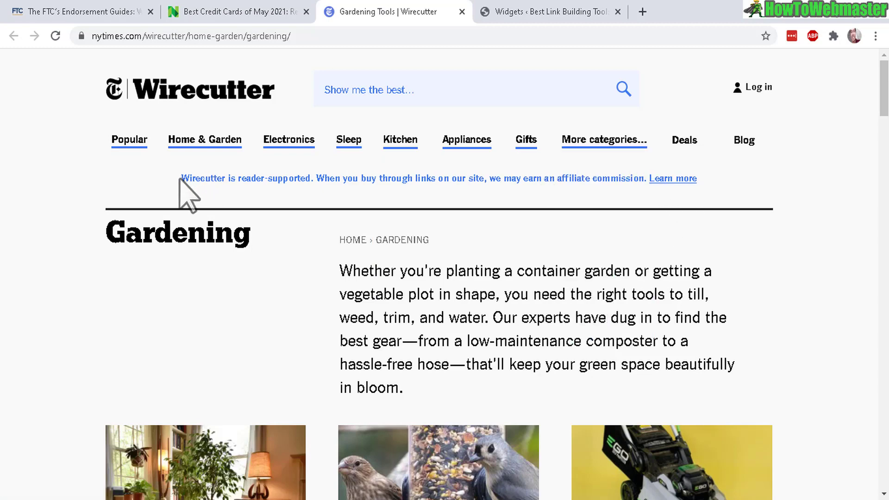
Step: Highlight Wirecutter's reader-supported notice and its sentence about earning an affiliate commission
left_click_drag(180, 180, 596, 183)
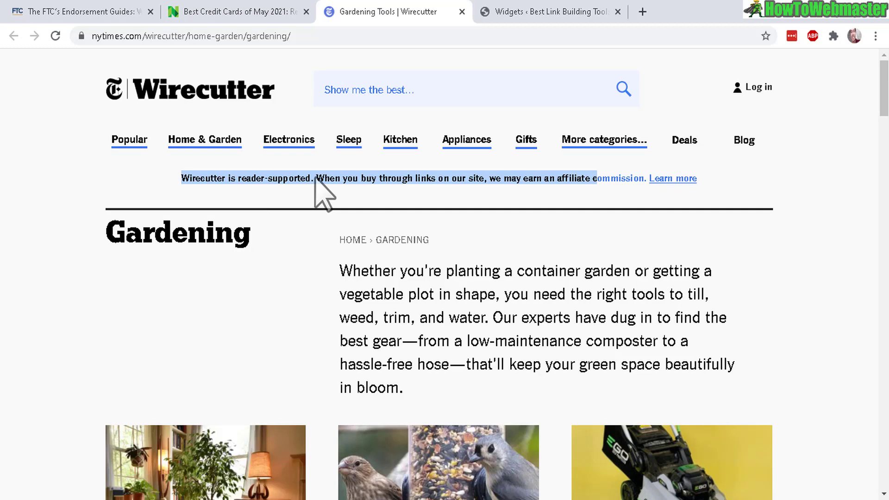
left_click_drag(315, 178, 645, 182)
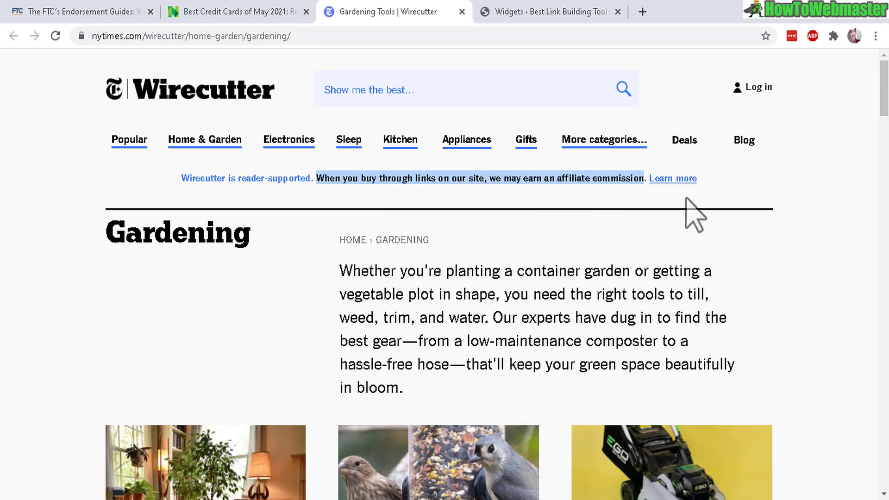
Step: Clear the NerdWallet highlight, then highlight Wirecutter's whole affiliate commission sentence
key("ctrl+shift+Tab")
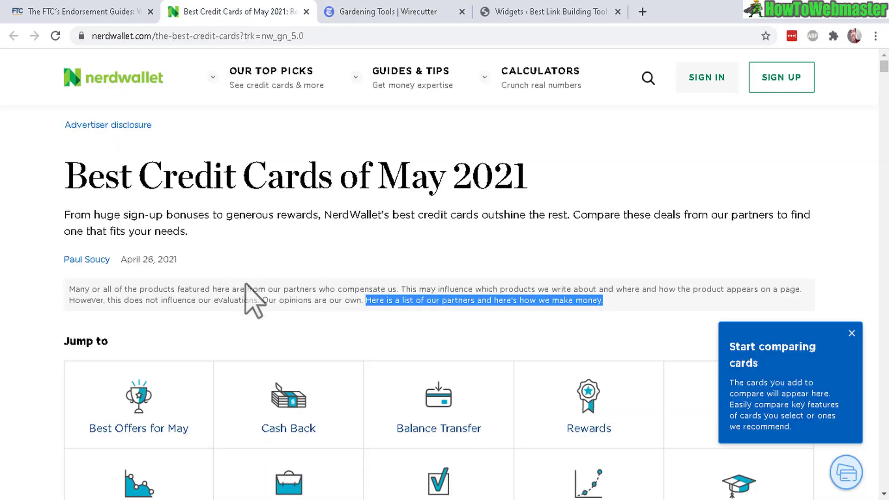
left_click(275, 294)
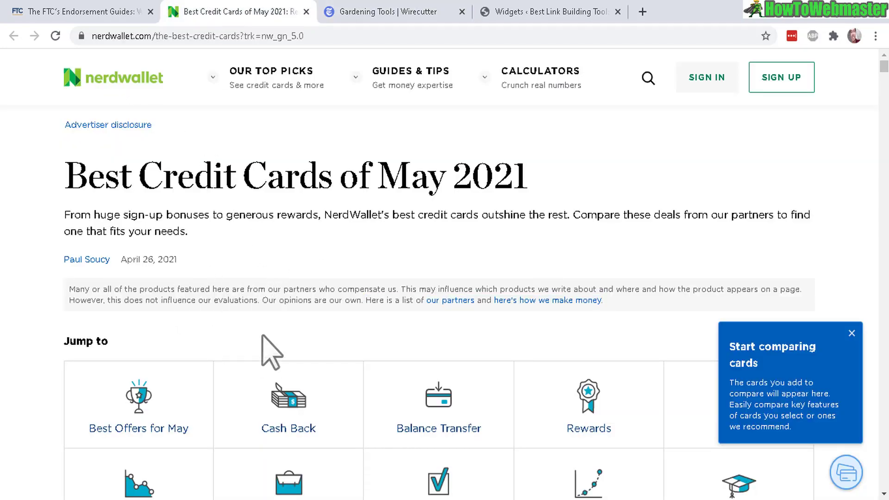
left_click(390, 14)
left_click(586, 182)
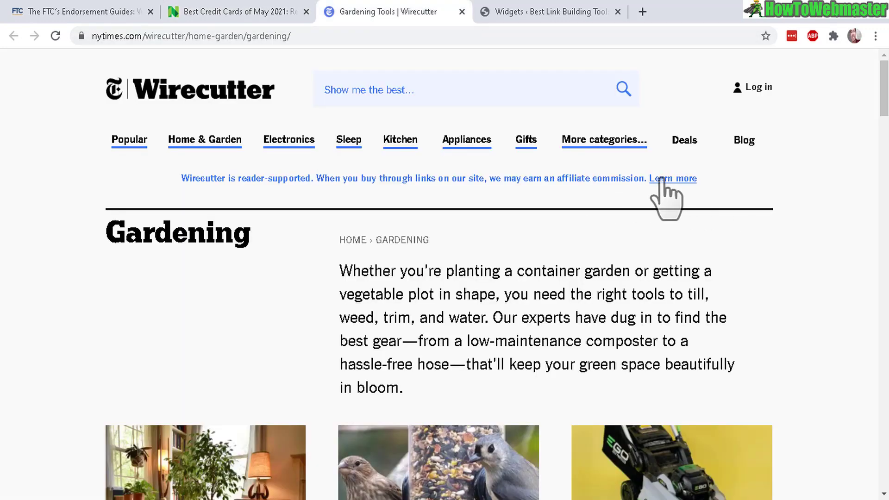
triple_click(319, 178)
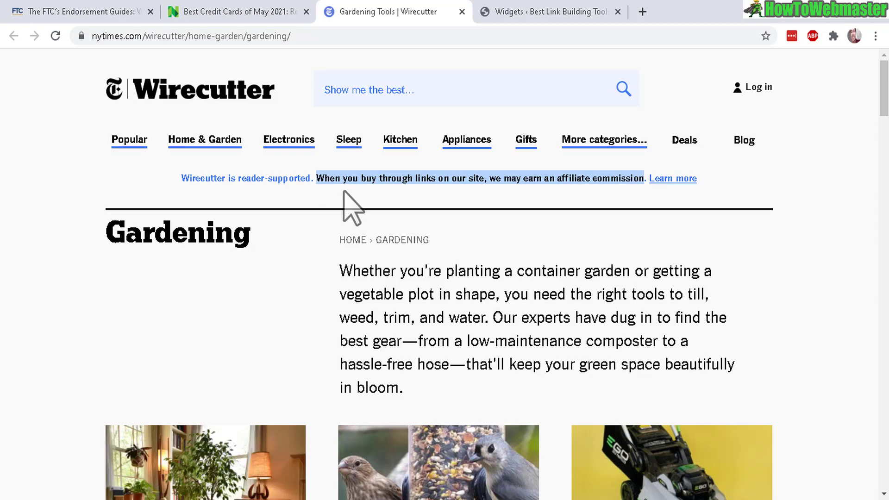
Step: Highlight most of NerdWallet's disclosure paragraph, then compare it with Wirecutter's affiliate notice
left_click(208, 4)
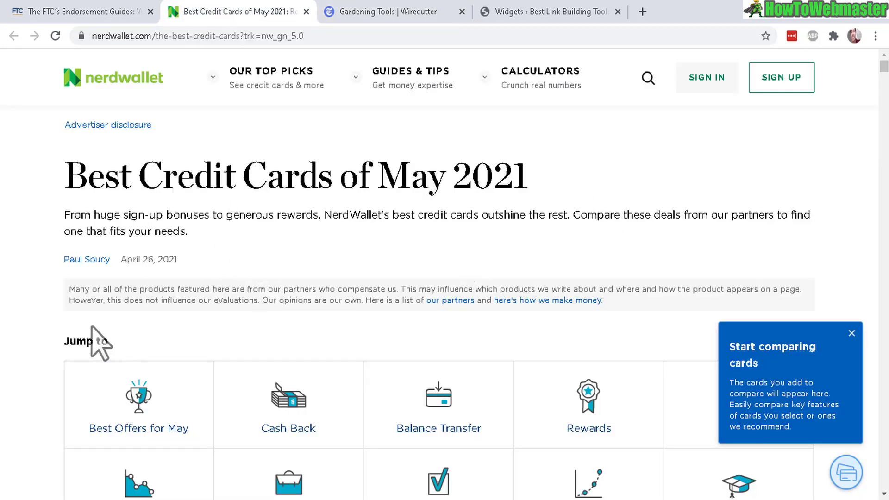
left_click_drag(80, 289, 412, 304)
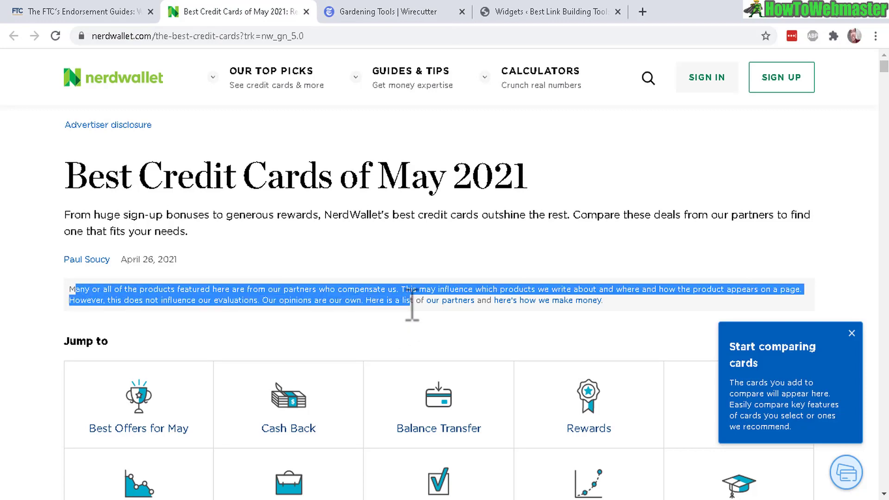
left_click(423, 12)
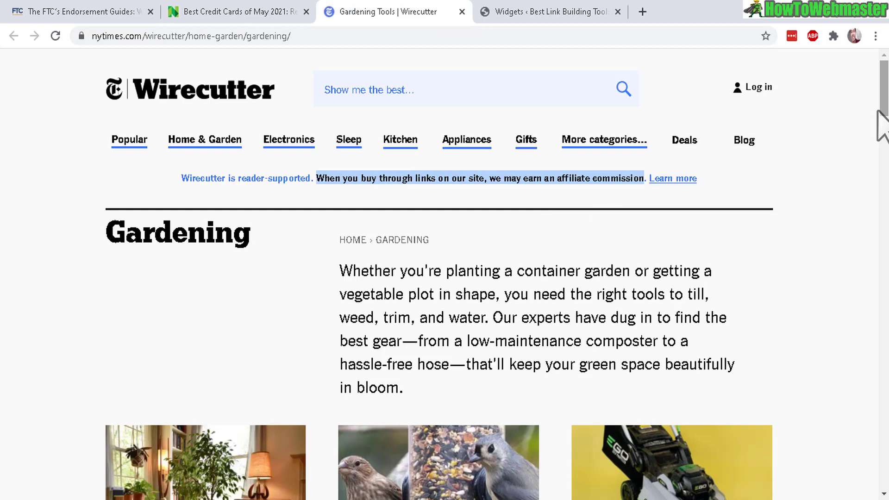
left_click(540, 182)
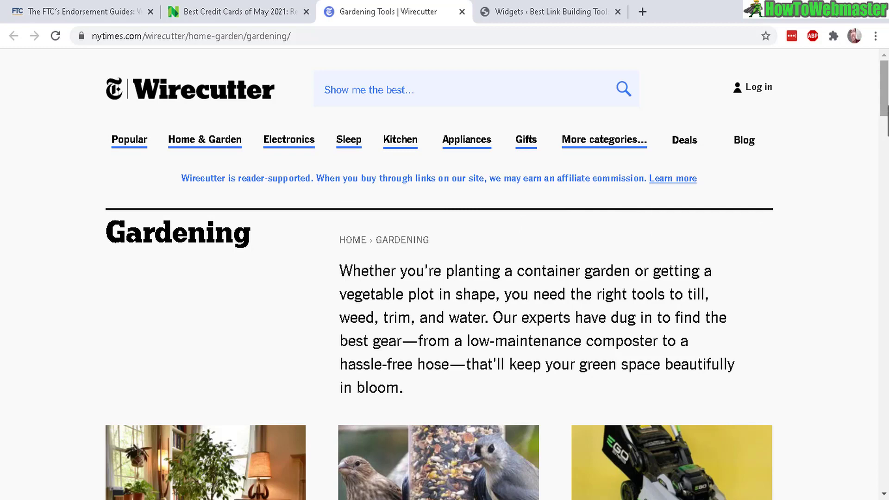
scroll(886, 120, "down", 2)
left_click_drag(554, 83, 654, 84)
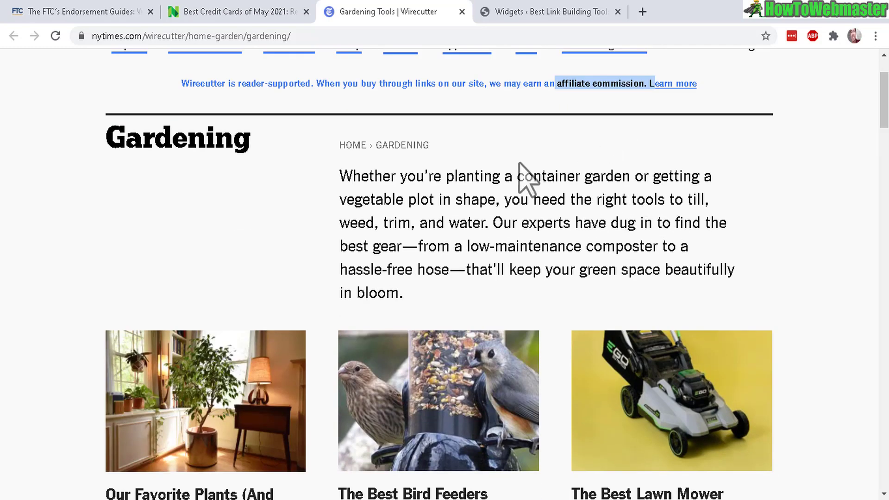
left_click(538, 96)
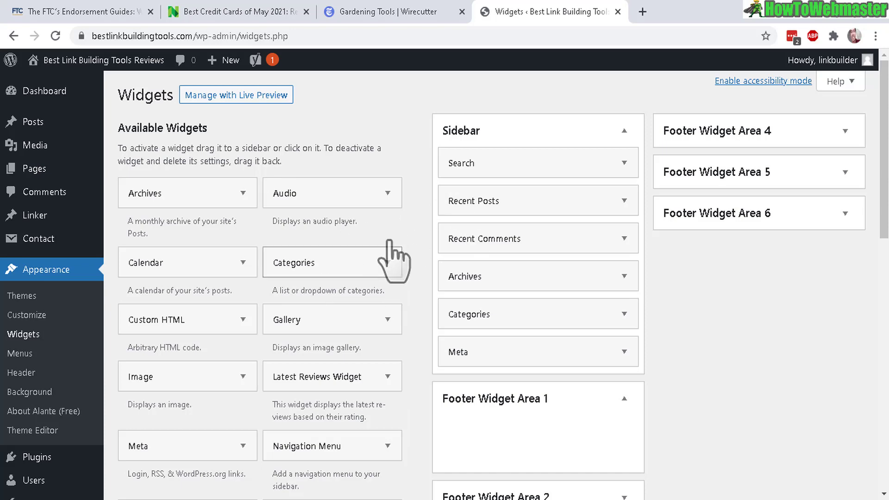
Step: Glance at the Wirecutter and NerdWallet disclosures again, then return to WordPress Widgets
left_click(385, 12)
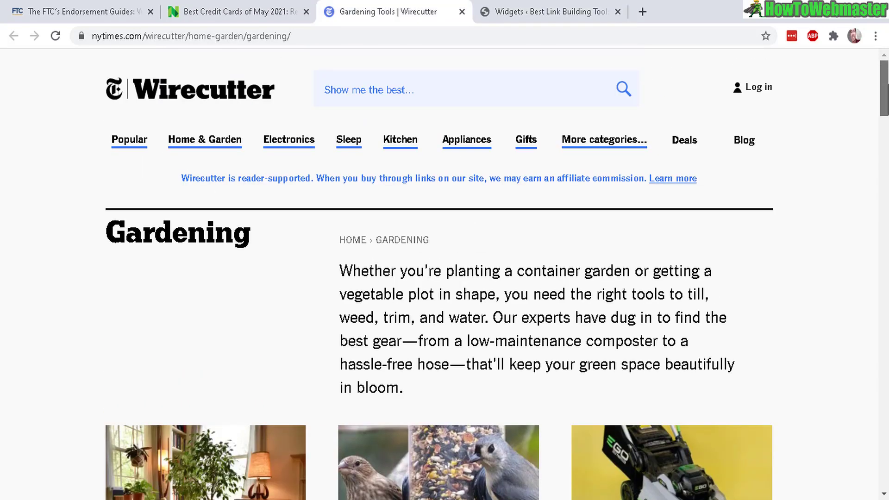
left_click(233, 12)
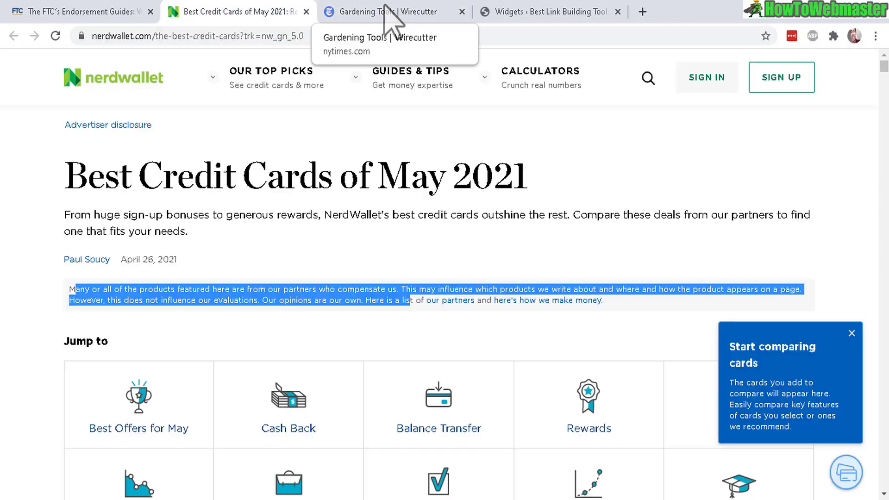
left_click(389, 11)
left_click(536, 14)
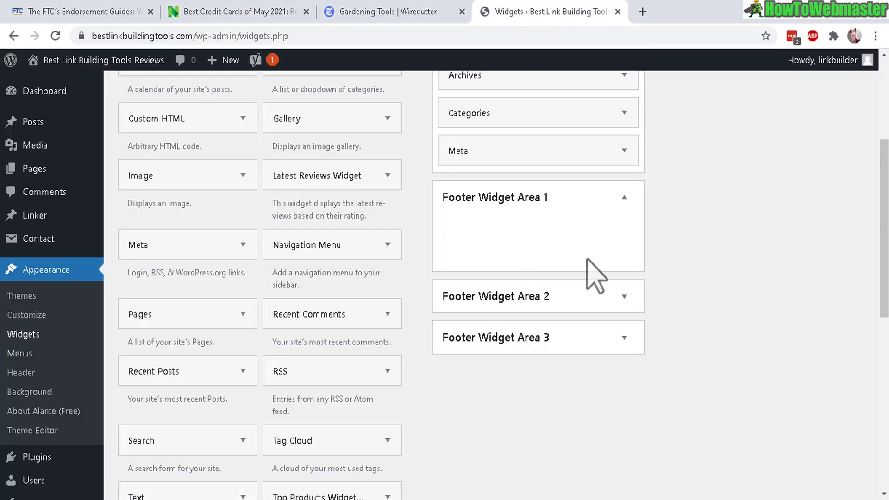
Step: Add a Text widget to the Sidebar, move it above Search, and expand it
scroll(445, 285, "up", 1)
scroll(445, 284, "down", 3)
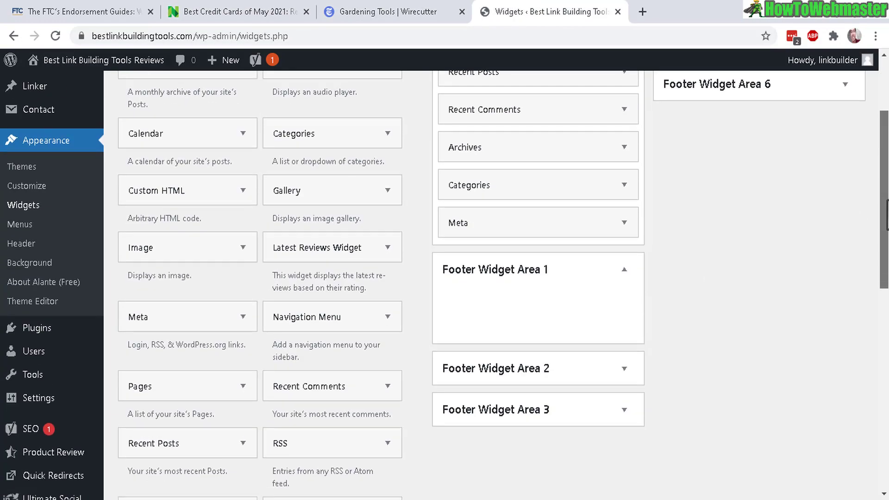
scroll(307, 327, "down", 3)
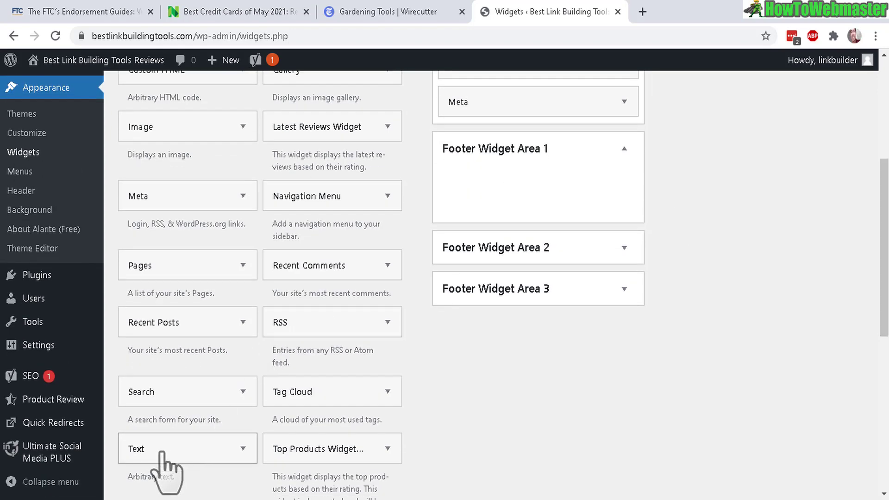
left_click_drag(166, 448, 510, 103)
scroll(387, 347, "up", 4)
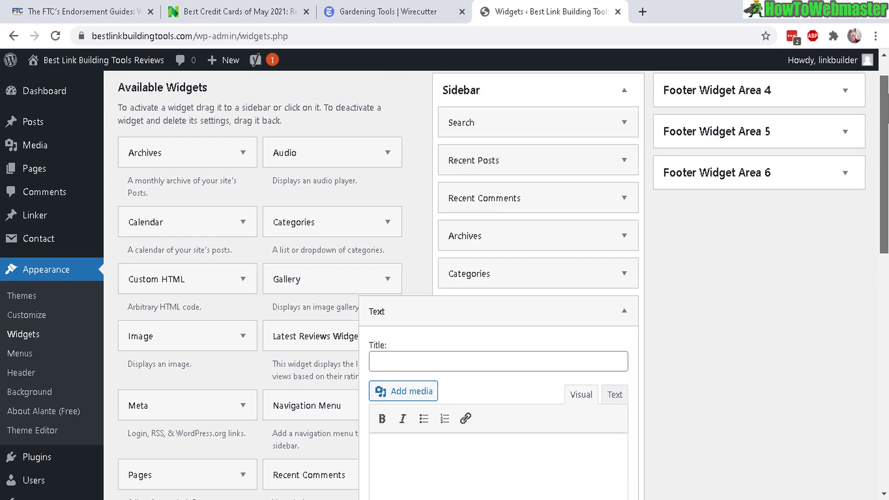
left_click_drag(387, 348, 463, 149)
left_click(624, 163)
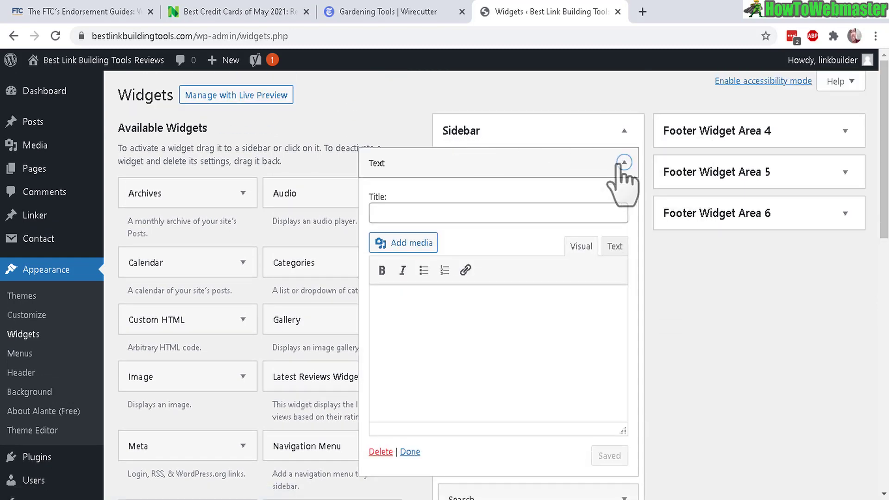
Step: Copy Wirecutter's affiliate commission sentence and paste it into the Text widget's body
left_click(355, 11)
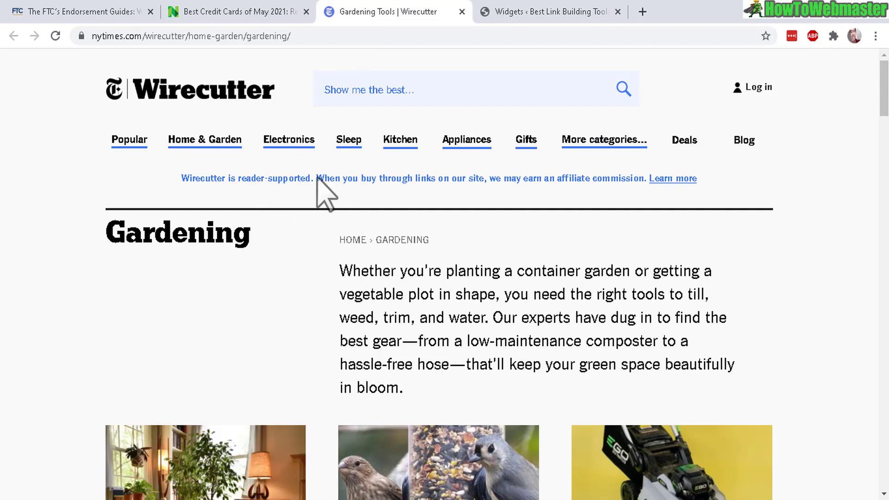
left_click_drag(317, 178, 633, 181)
right_click(592, 179)
left_click(607, 181)
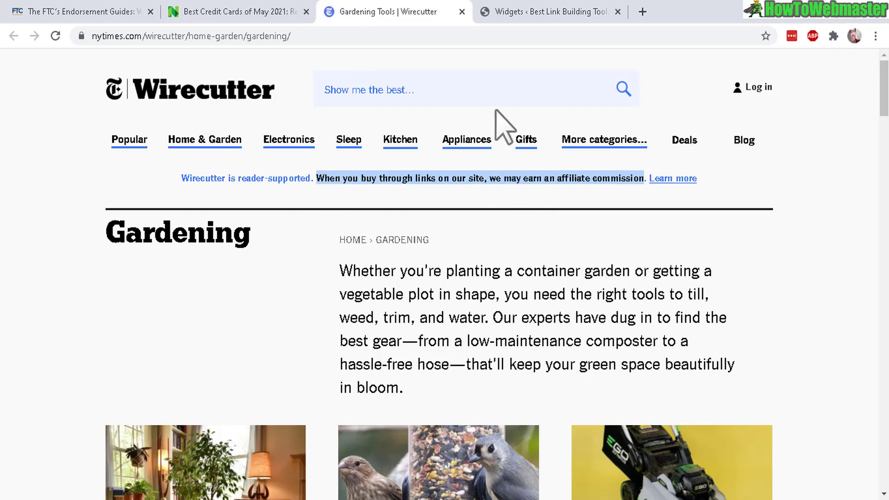
left_click(547, 9)
right_click(439, 369)
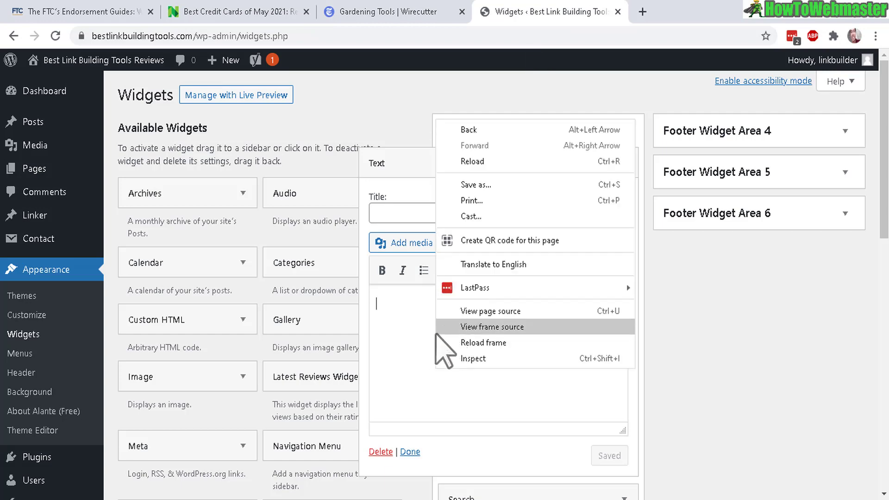
left_click(426, 347)
key("ctrl+v")
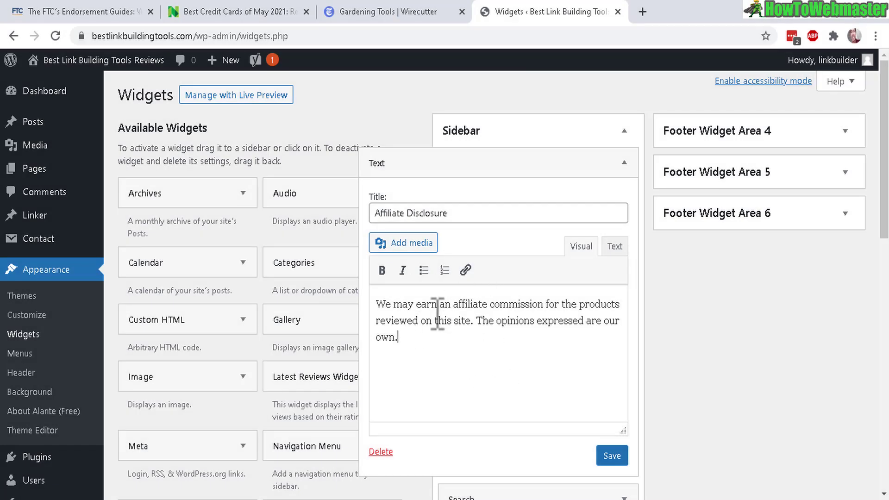
Step: Recheck the Wirecutter and NerdWallet wording, then revise the widget's closing sentence about opinions
left_click(351, 12)
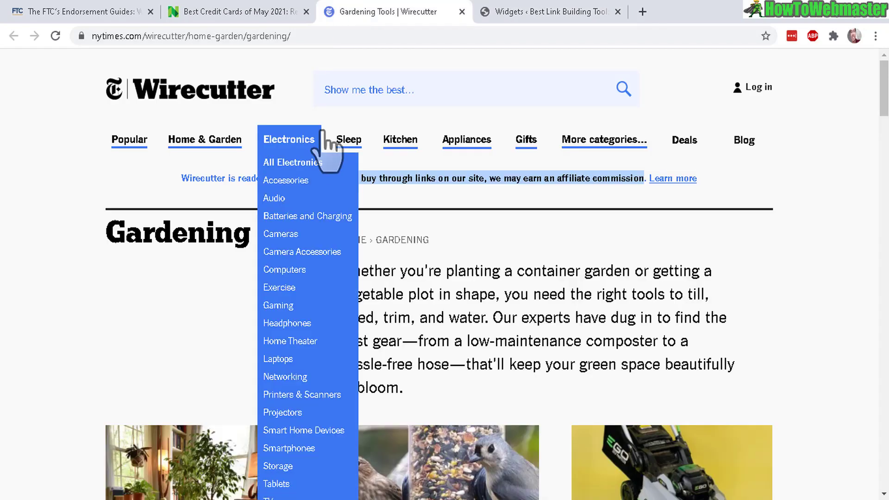
left_click(253, 11)
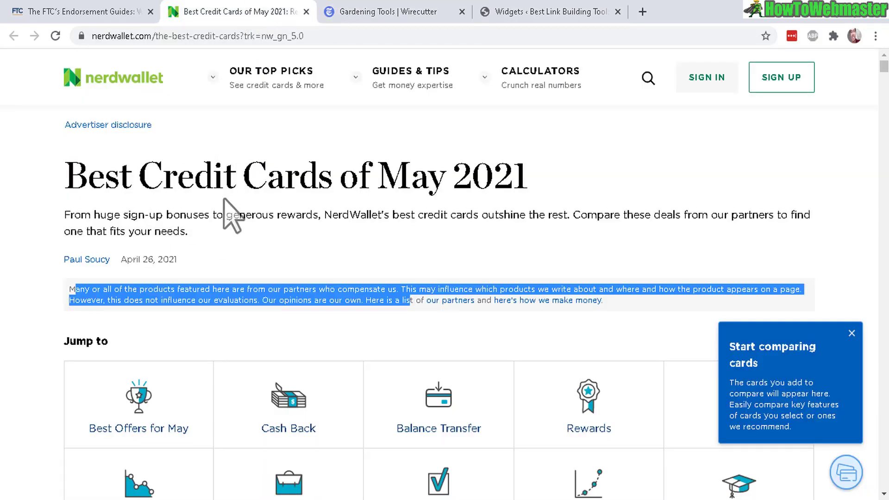
left_click(523, 12)
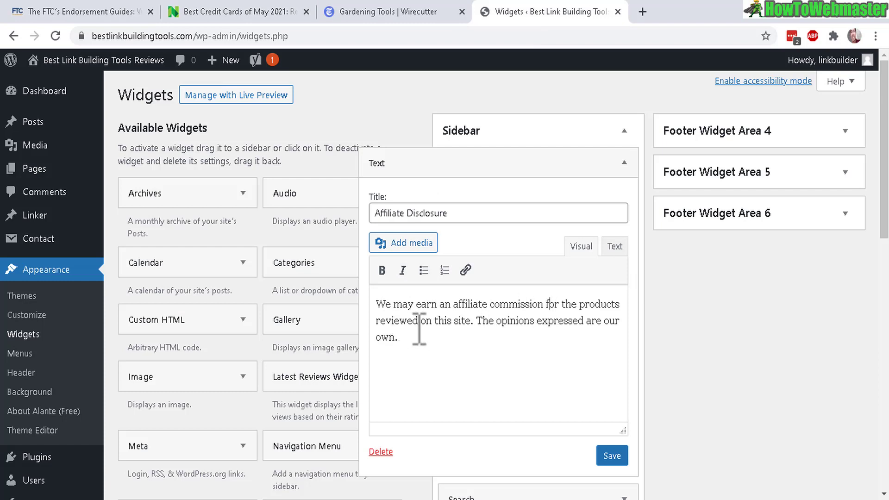
left_click_drag(482, 320, 593, 338)
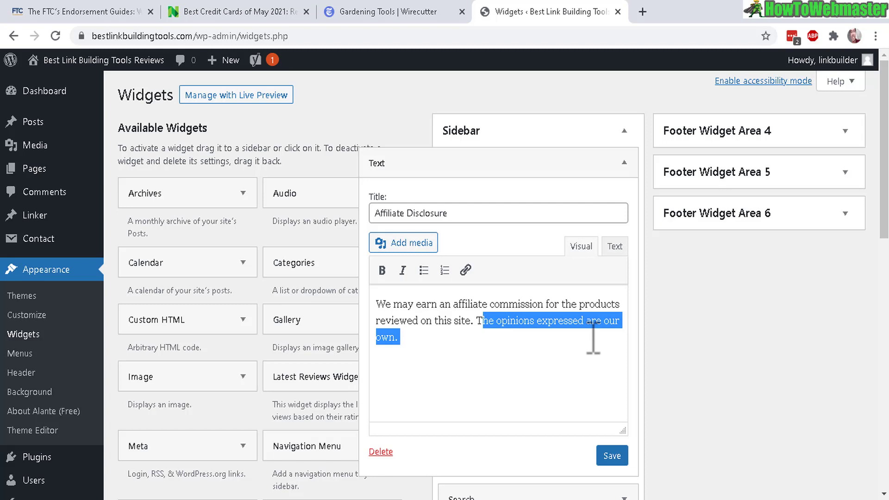
left_click(457, 350)
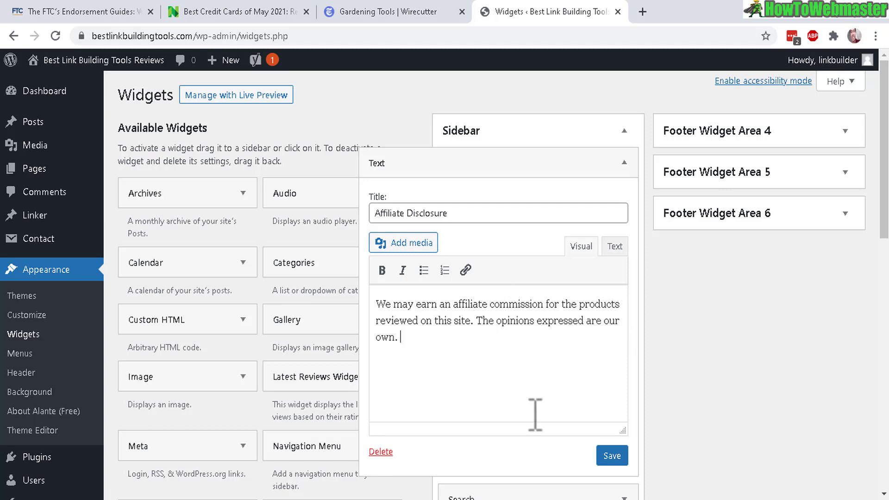
Step: Save the Affiliate Disclosure widget and verify its heading and text on the live sidebar
left_click(607, 459)
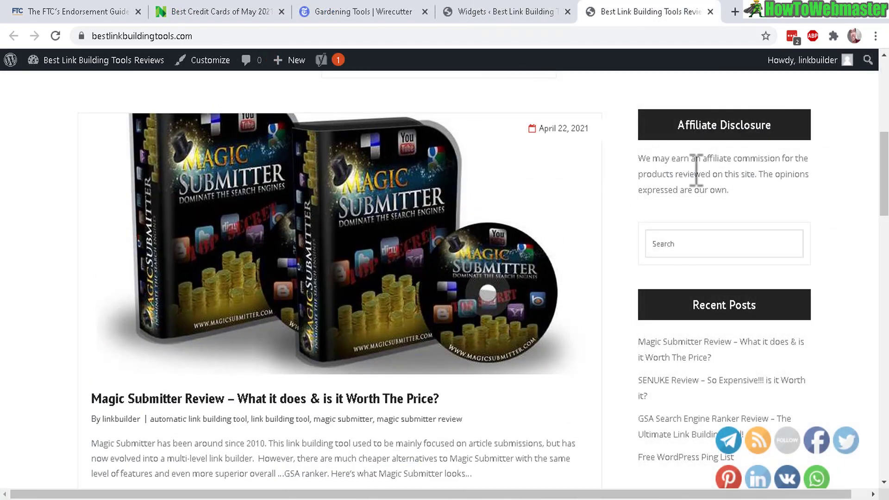
left_click_drag(636, 158, 760, 175)
left_click_drag(678, 124, 788, 125)
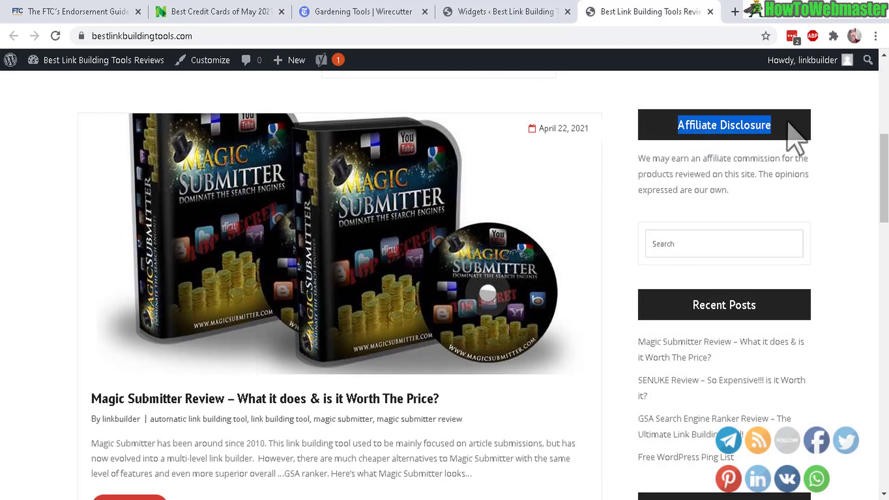
scroll(795, 139, "up", 4)
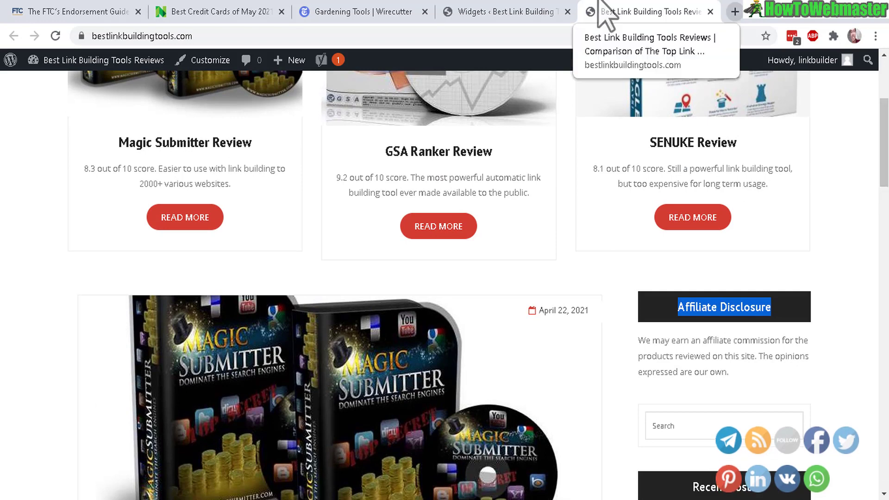
left_click(541, 6)
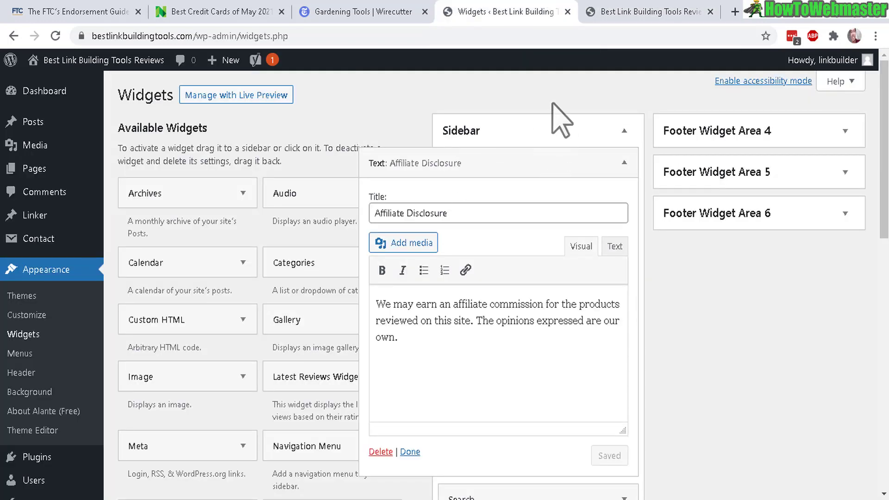
Step: Collapse the Affiliate Disclosure widget so it sits closed above Search in the Sidebar
left_click(624, 162)
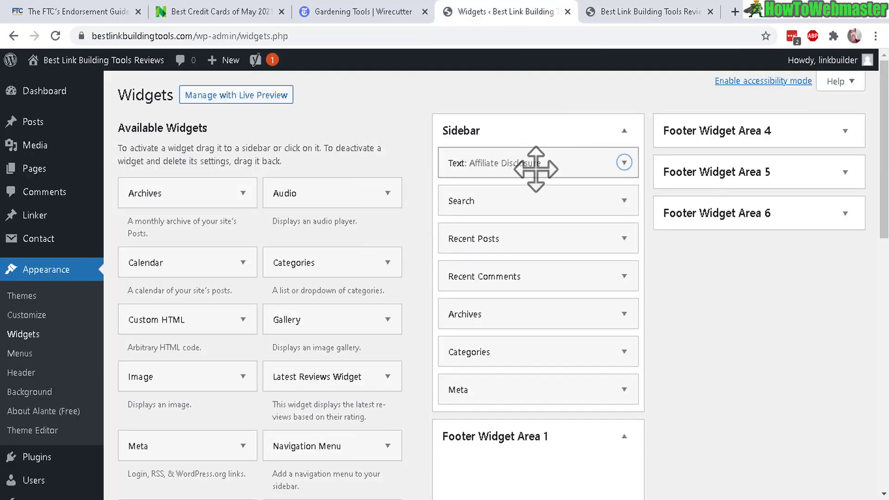